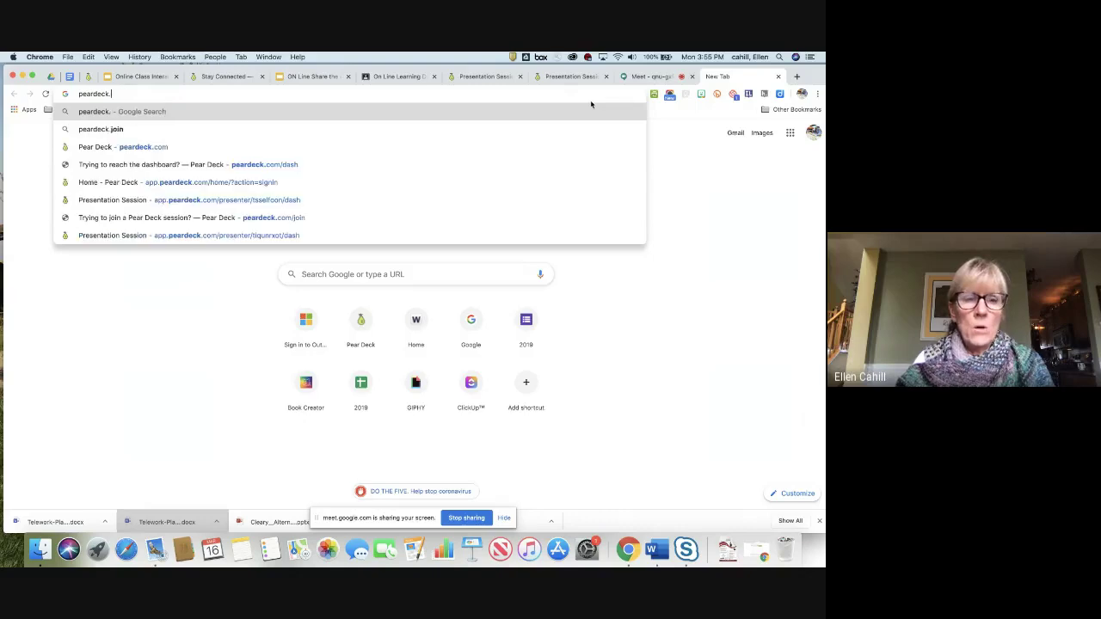
Open the peardeck.com website
{"action": "type", "text": "com"}
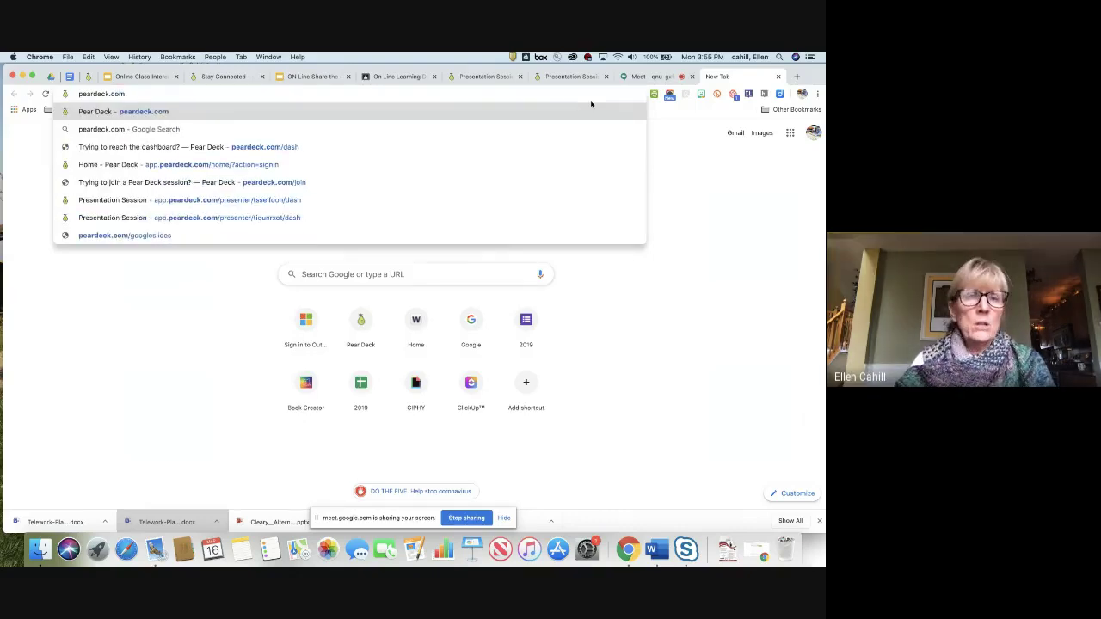
{"action": "key", "text": "Return"}
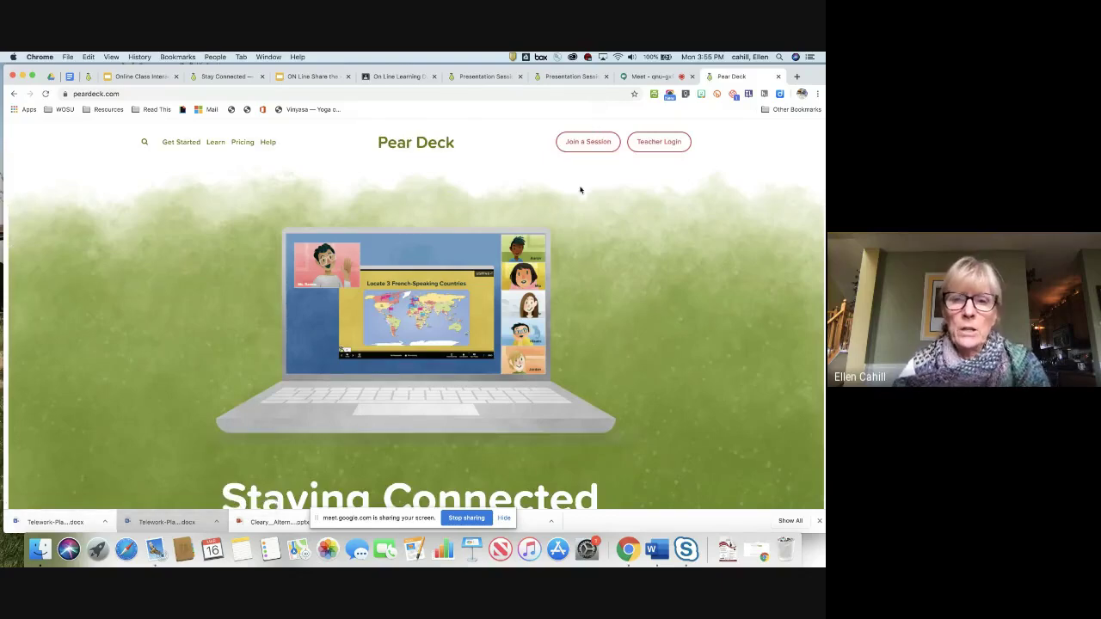
Look through the Pear Deck homepage, including the Newsela Daily Deck and Formative Assessment sections, and return to its beginning
{"action": "scroll", "coordinate": [576, 205], "scroll_direction": "down", "scroll_amount": 10}
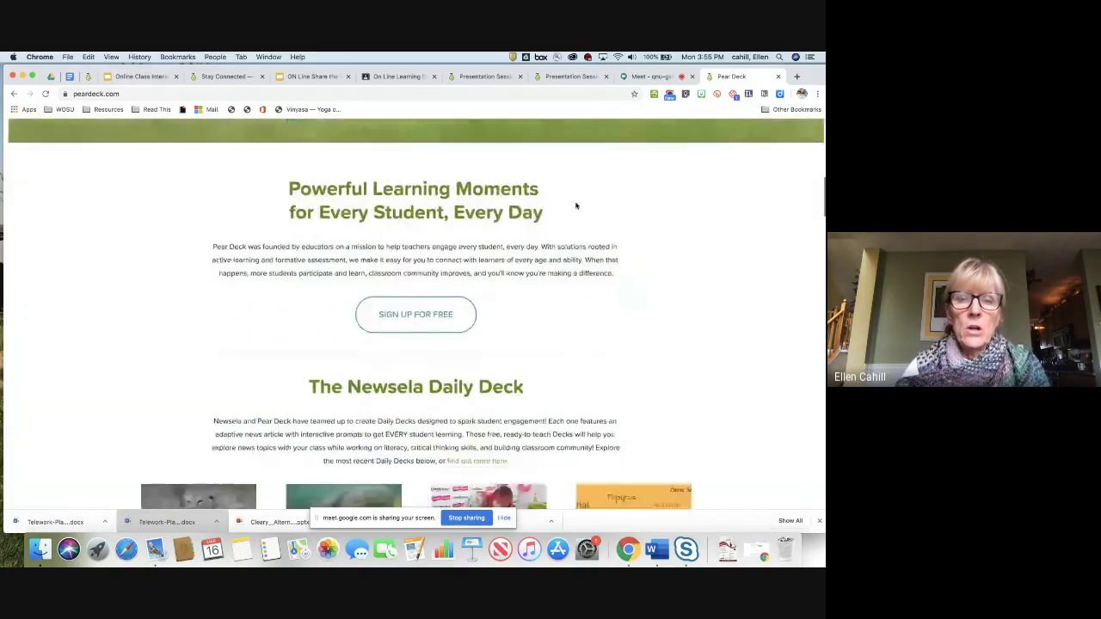
{"action": "scroll", "coordinate": [576, 205], "scroll_direction": "down", "scroll_amount": 4}
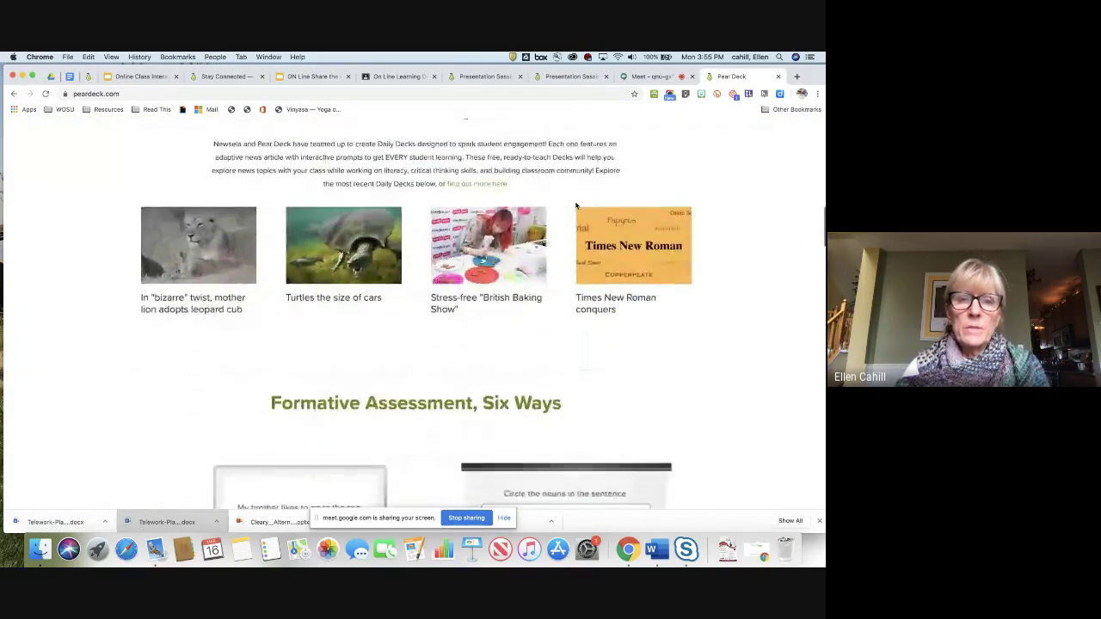
{"action": "scroll", "coordinate": [576, 205], "scroll_direction": "down", "scroll_amount": 8}
{"action": "scroll", "coordinate": [576, 206], "scroll_direction": "up", "scroll_amount": 4}
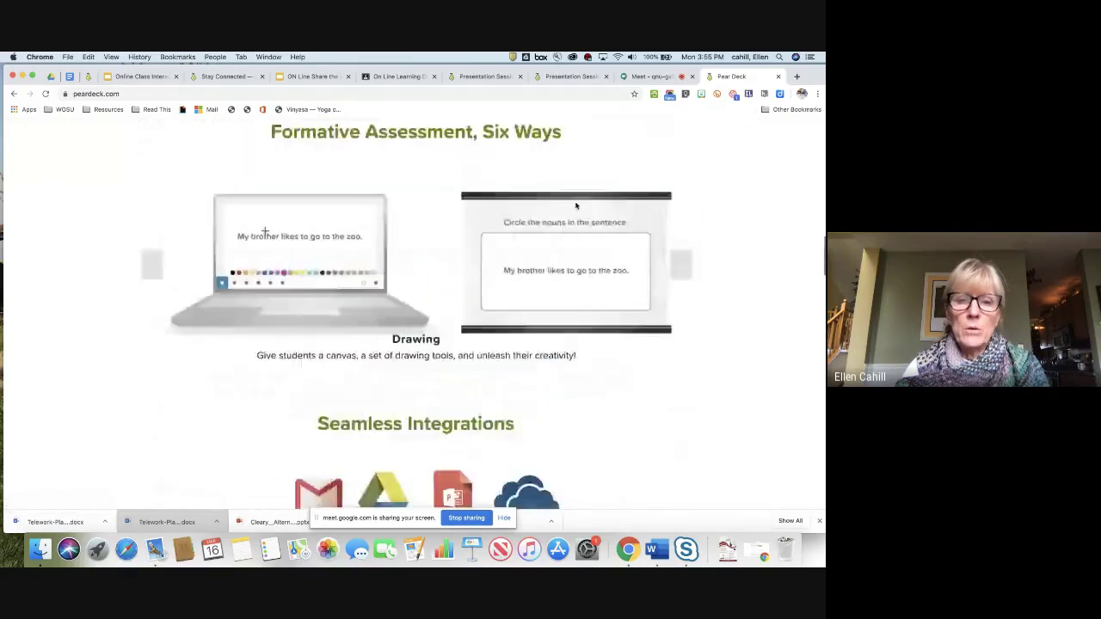
{"action": "scroll", "coordinate": [574, 204], "scroll_direction": "up", "scroll_amount": 10}
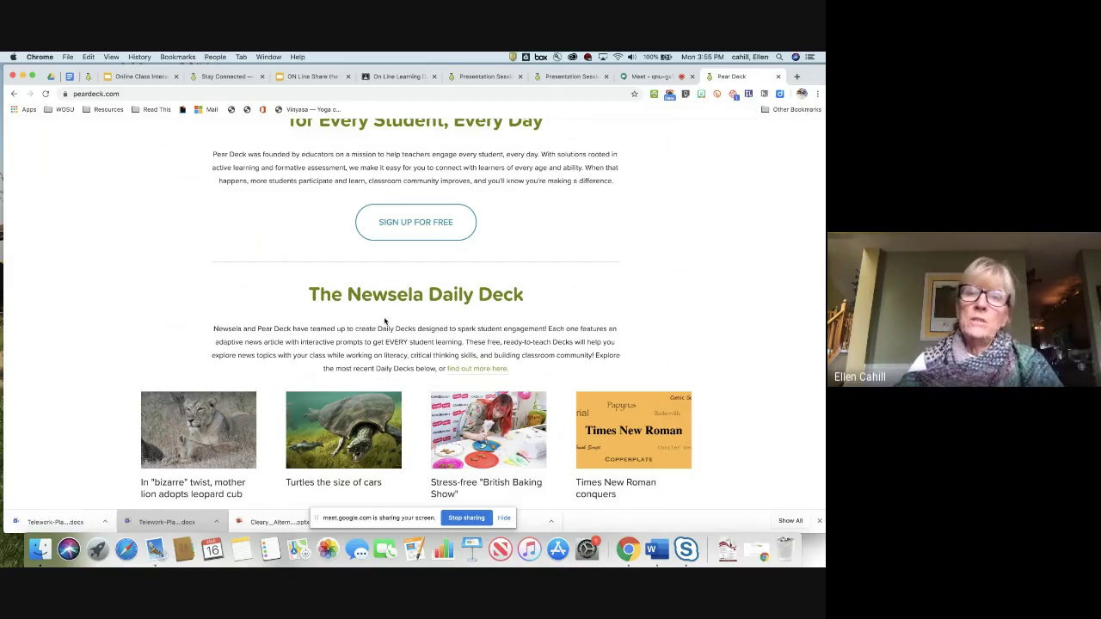
{"action": "scroll", "coordinate": [384, 321], "scroll_direction": "up", "scroll_amount": 1}
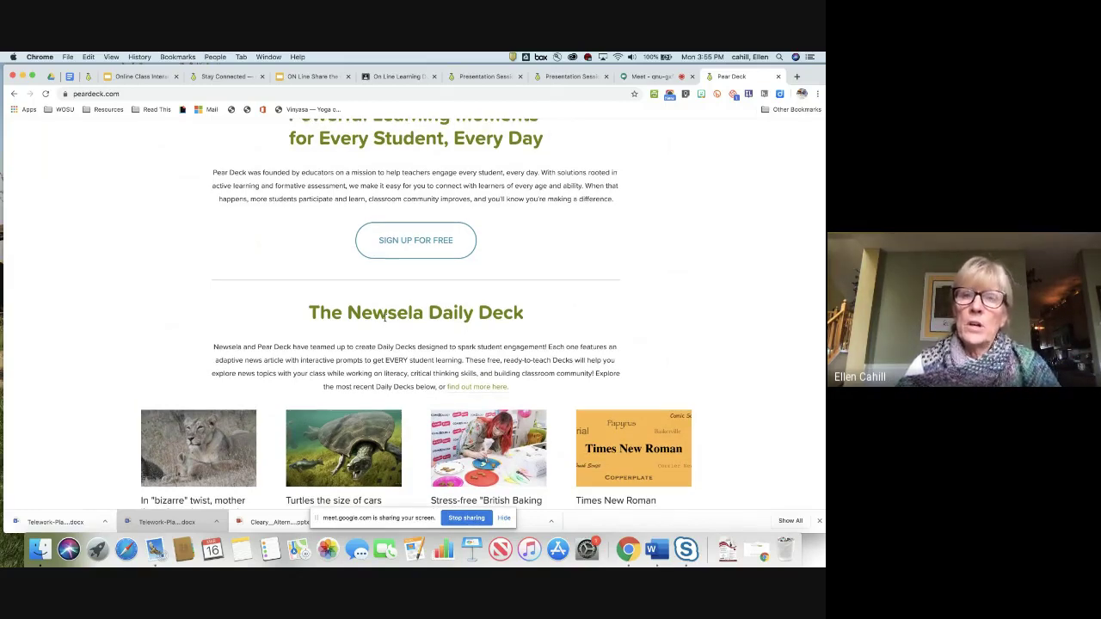
{"action": "scroll", "coordinate": [384, 318], "scroll_direction": "up", "scroll_amount": 10}
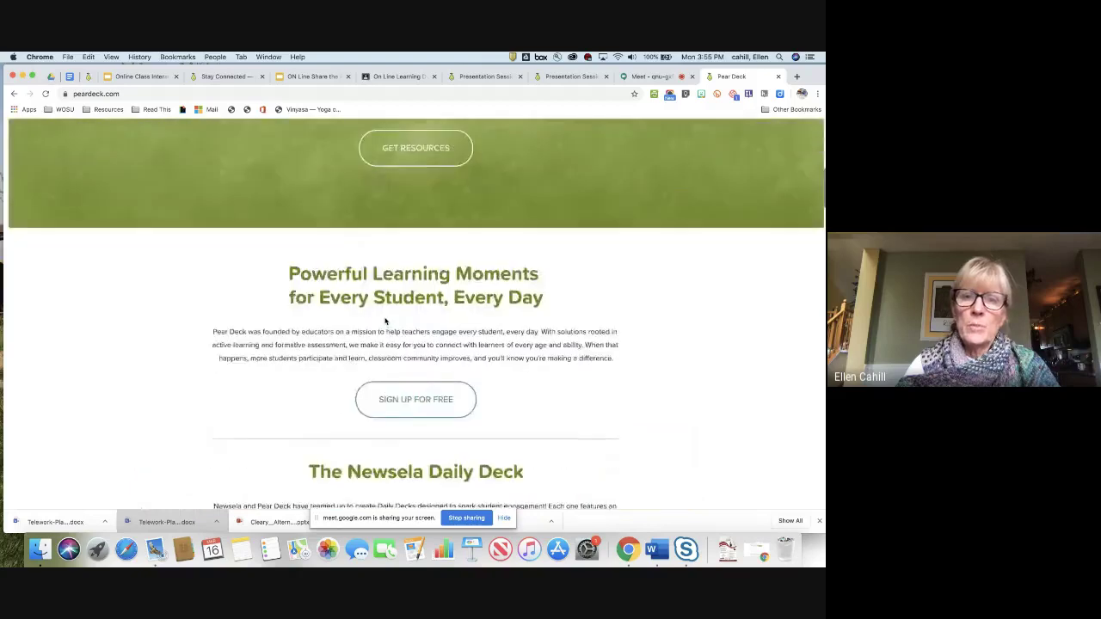
{"action": "scroll", "coordinate": [383, 318], "scroll_direction": "up", "scroll_amount": 7}
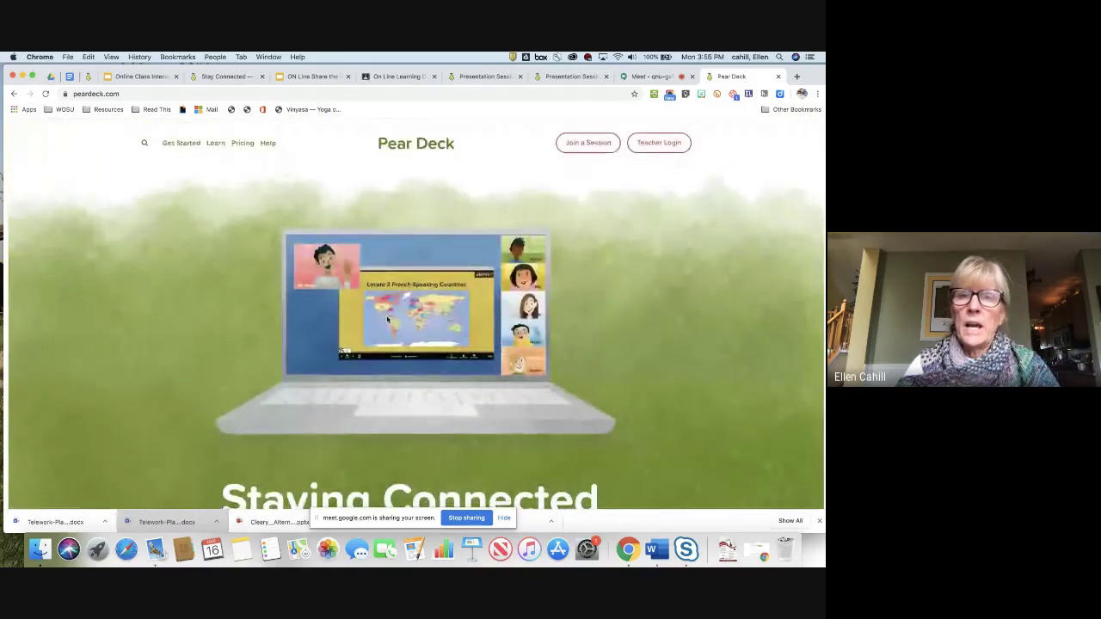
Enter the teacher account and start a Pear Pop session with the "Reflect on today's activities" drawing prompt
{"action": "left_click", "coordinate": [671, 145]}
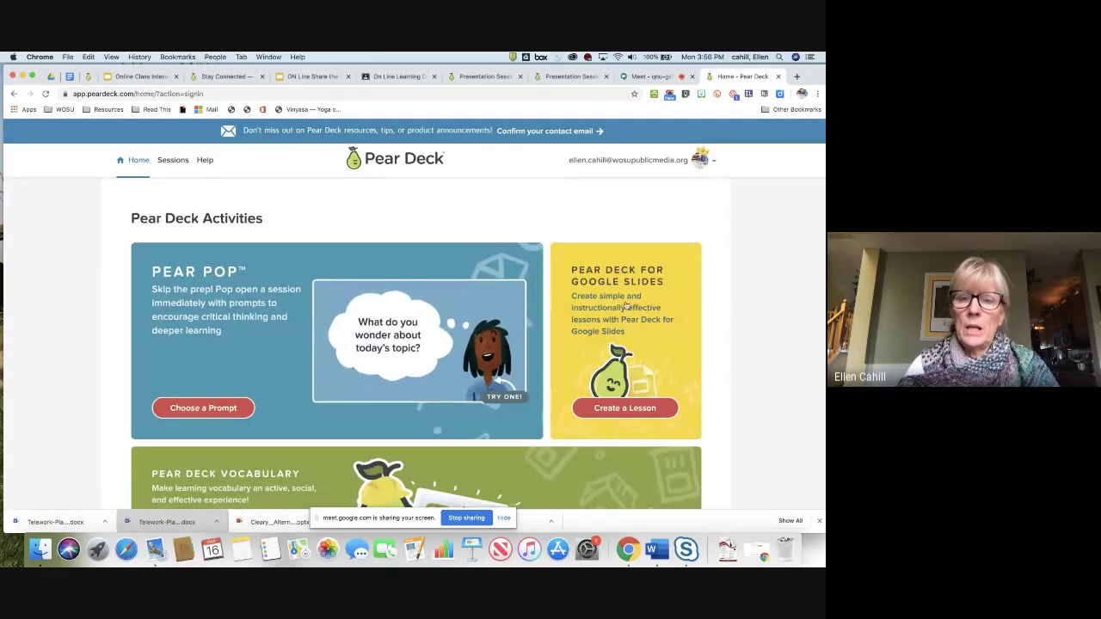
{"action": "scroll", "coordinate": [615, 323], "scroll_direction": "down", "scroll_amount": 2}
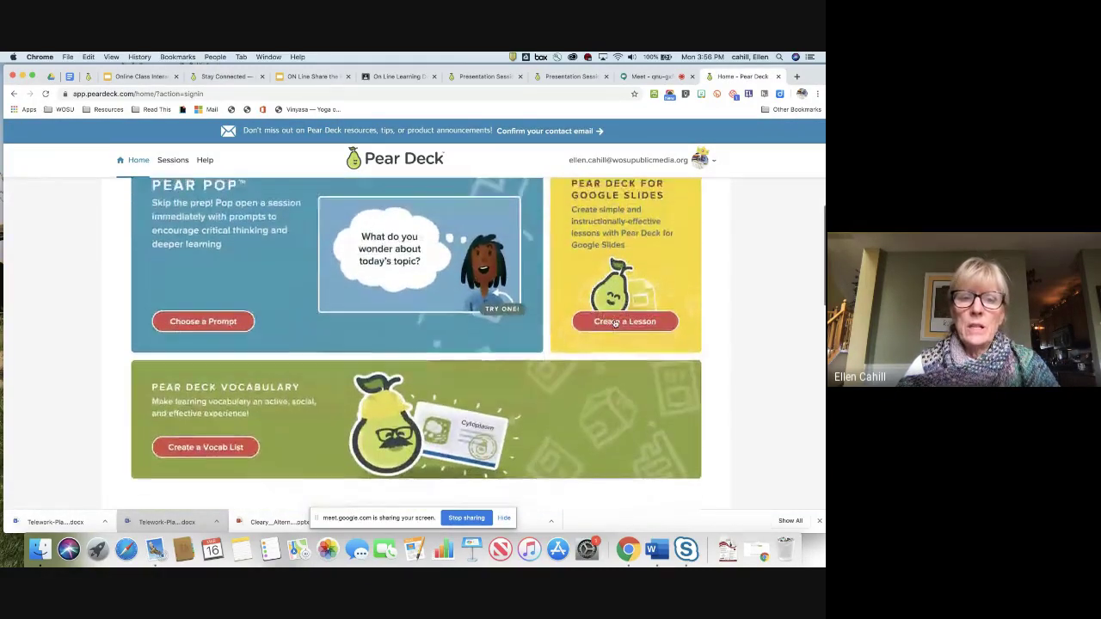
{"action": "scroll", "coordinate": [614, 322], "scroll_direction": "down", "scroll_amount": 1}
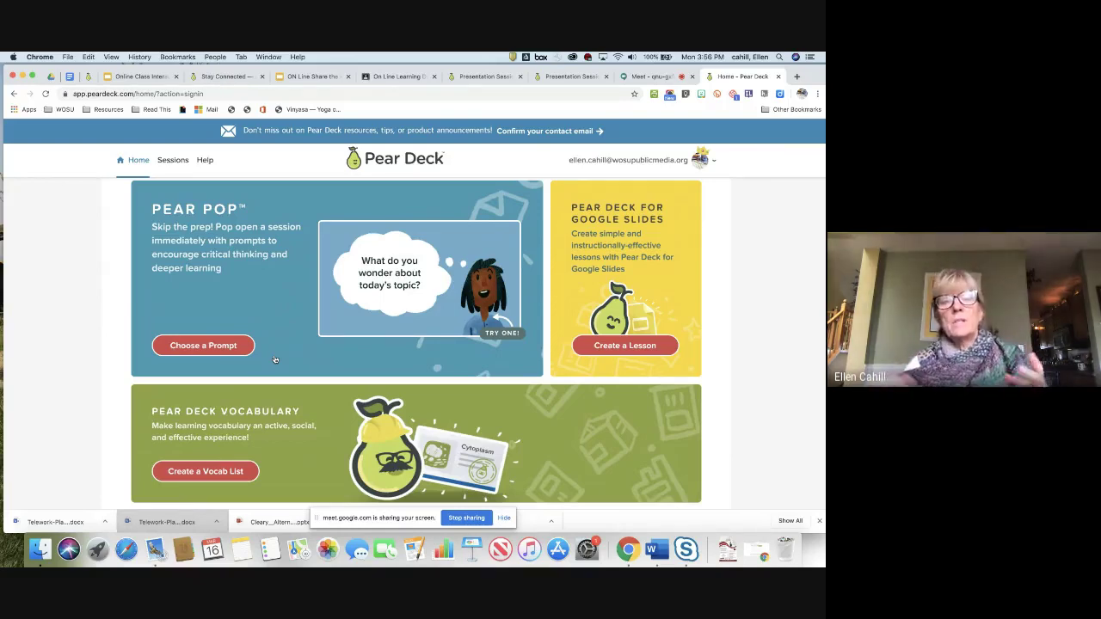
{"action": "left_click", "coordinate": [214, 354]}
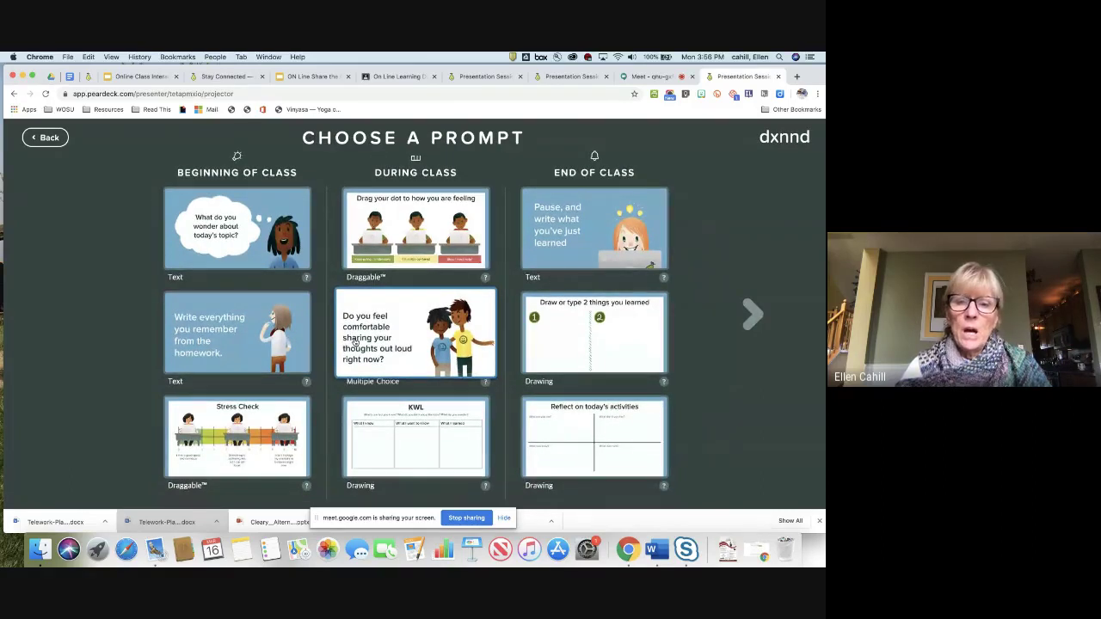
{"action": "left_click", "coordinate": [584, 424]}
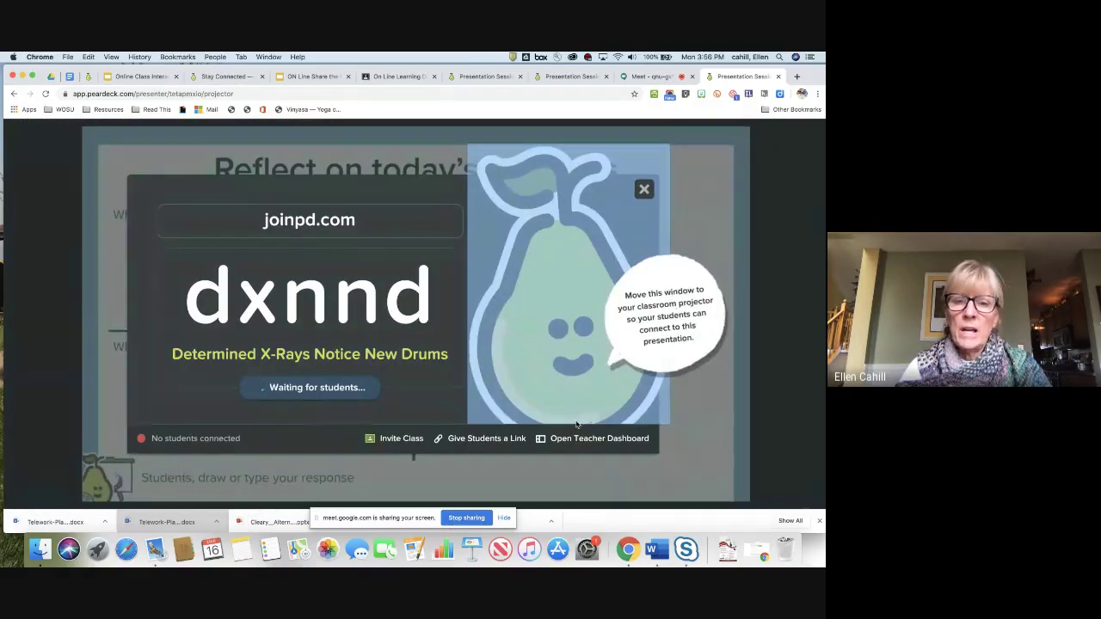
Invite the "On Line Learning Designs" class section to the session
{"action": "left_click", "coordinate": [404, 438]}
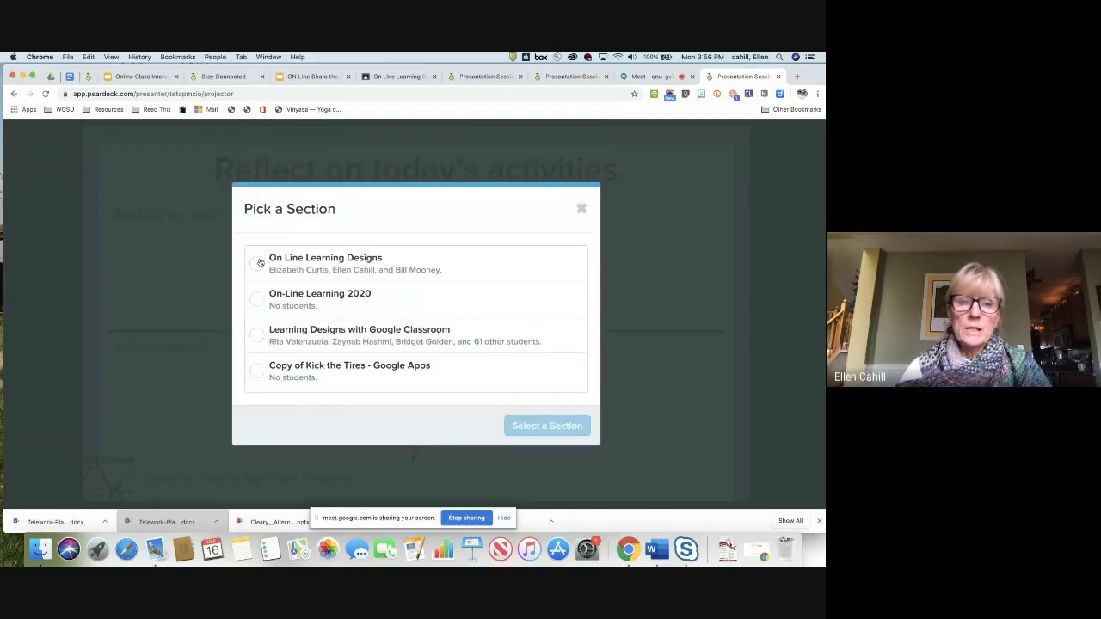
{"action": "left_click", "coordinate": [259, 262]}
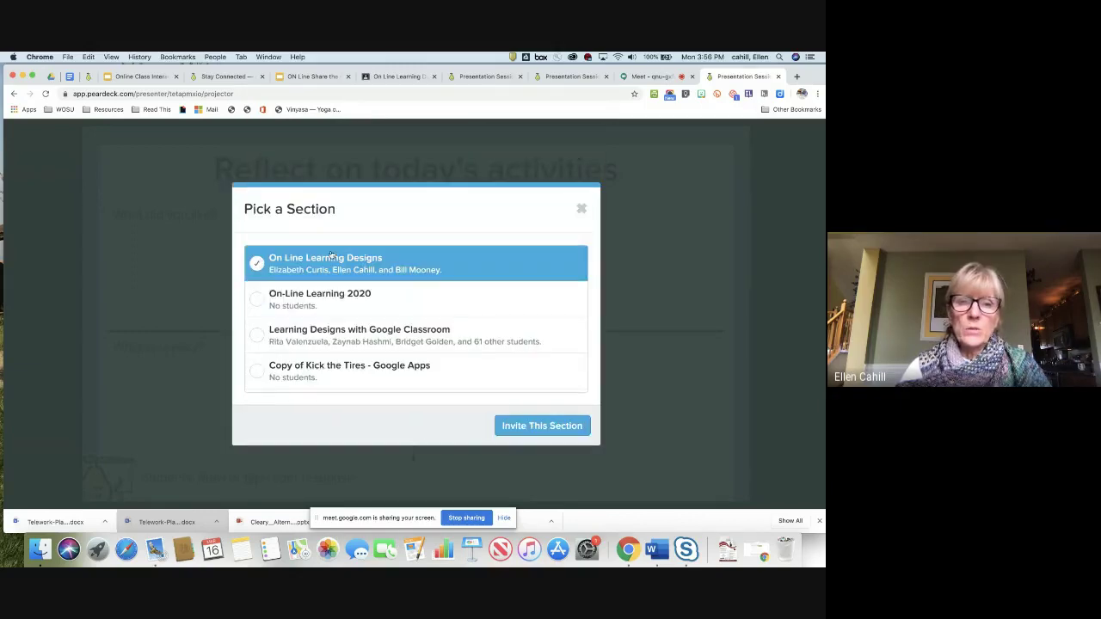
{"action": "left_click", "coordinate": [554, 428]}
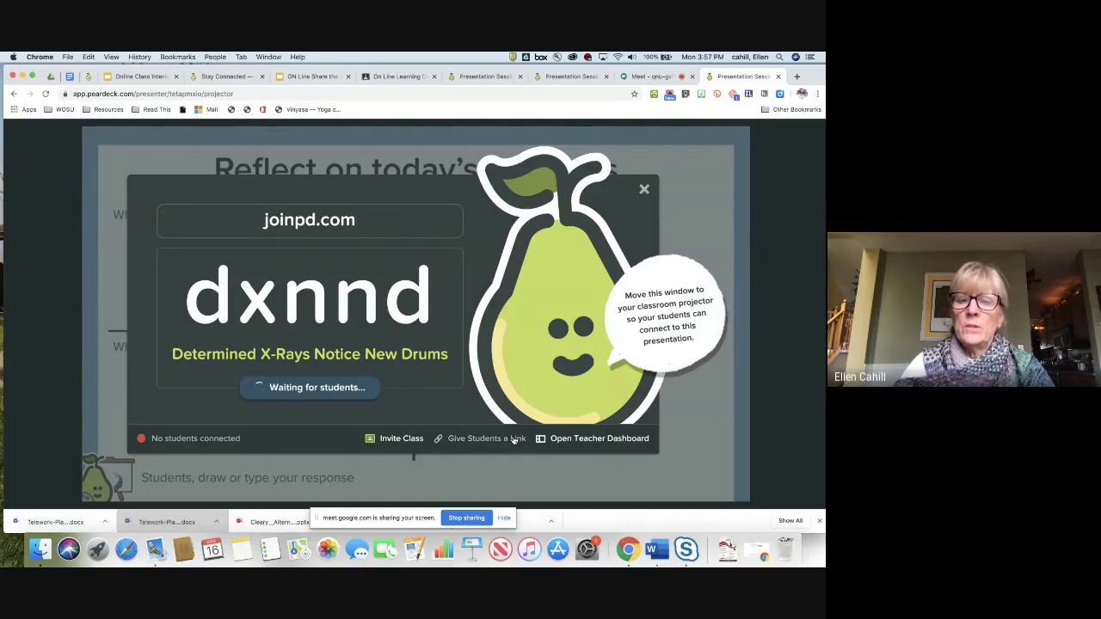
Open the session's Teacher Dashboard and dismiss its welcome message
{"action": "left_click", "coordinate": [558, 439]}
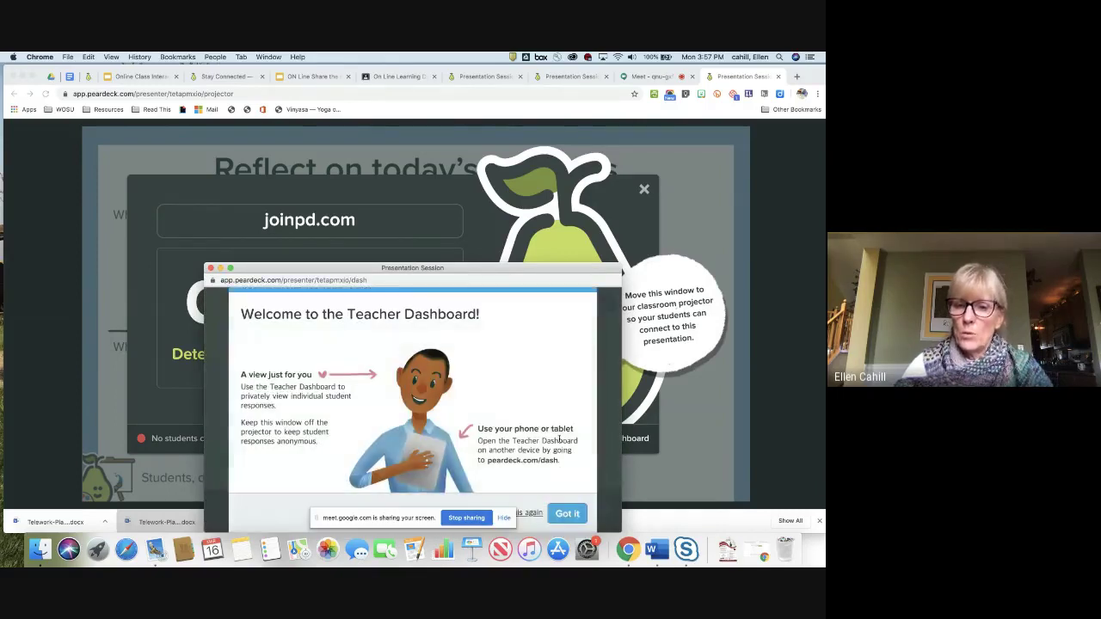
{"action": "left_click", "coordinate": [557, 515]}
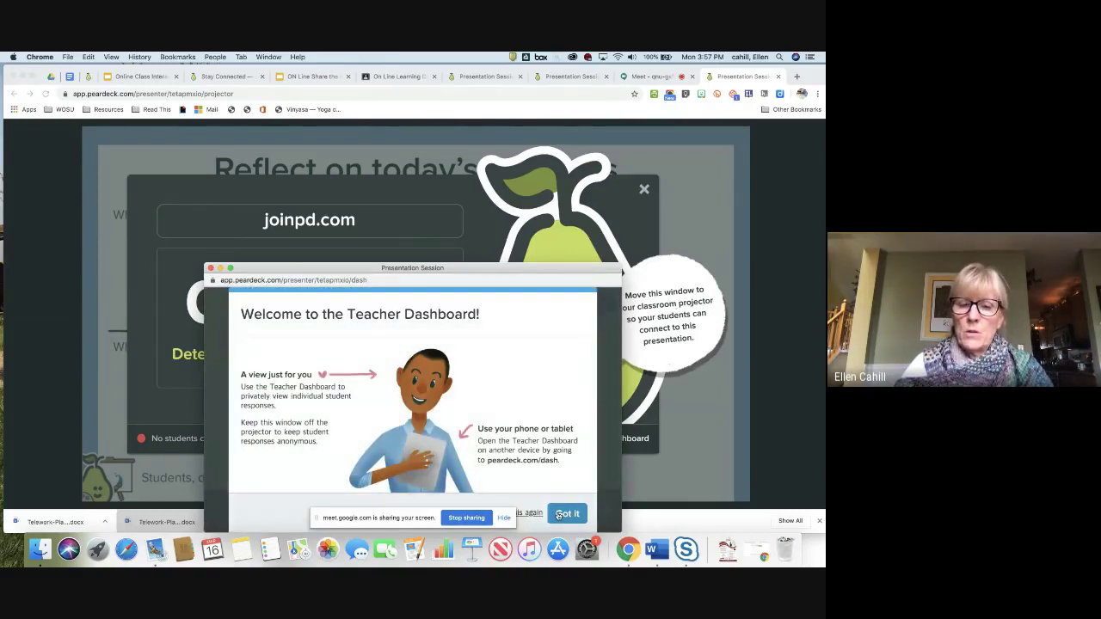
{"action": "left_click", "coordinate": [558, 513]}
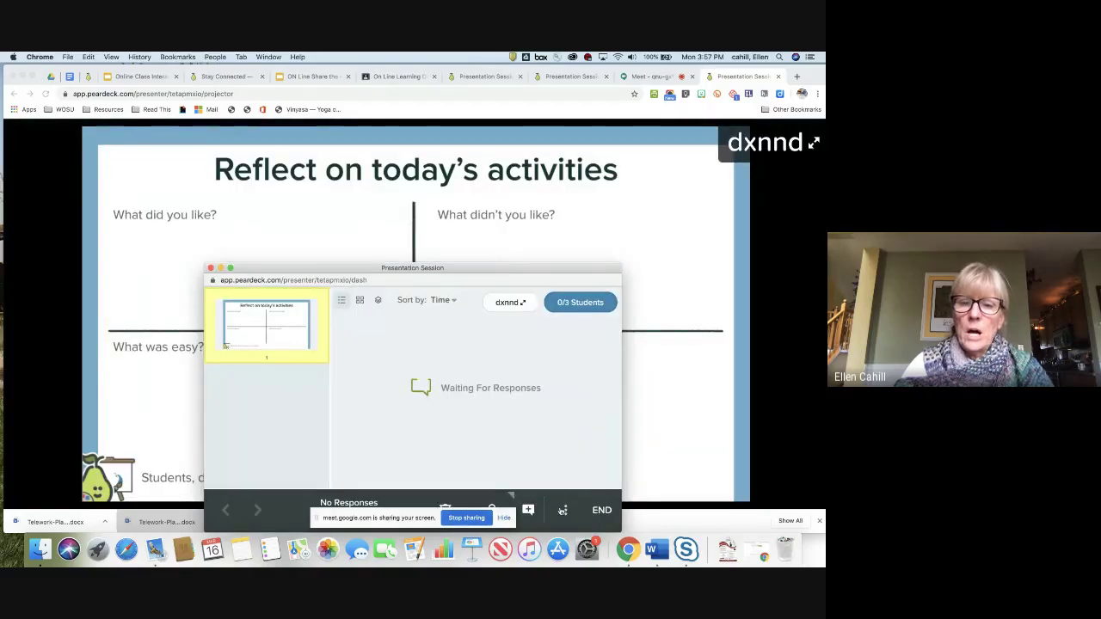
Move the Teacher Dashboard window higher on the screen and turn on Student-Paced mode for the session
{"action": "left_click", "coordinate": [563, 511]}
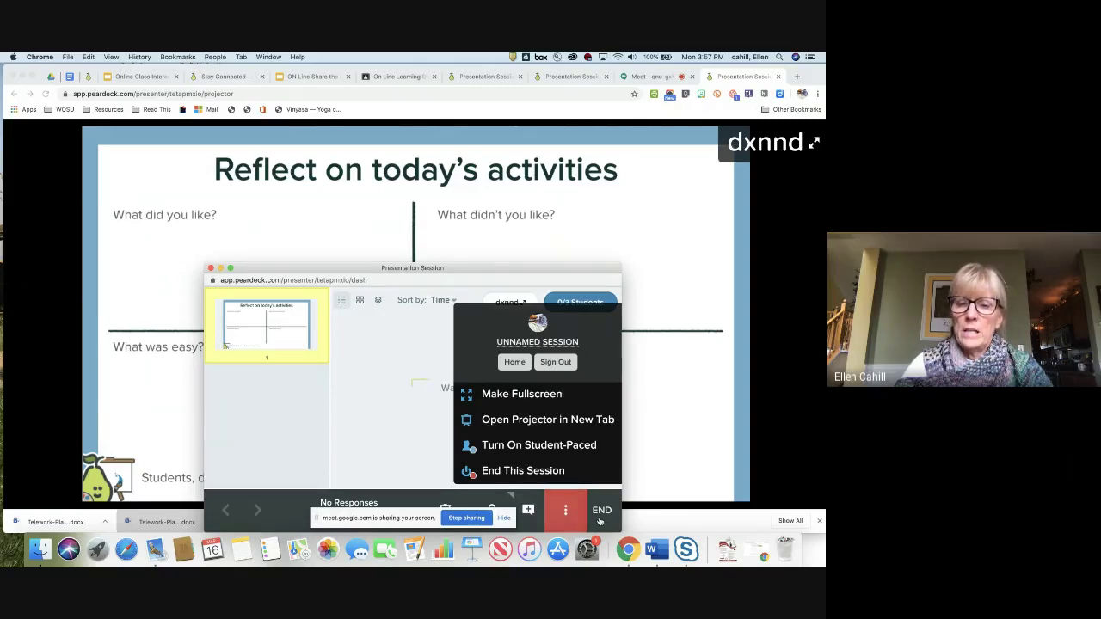
{"action": "left_click_drag", "start_coordinate": [471, 275], "coordinate": [484, 148]}
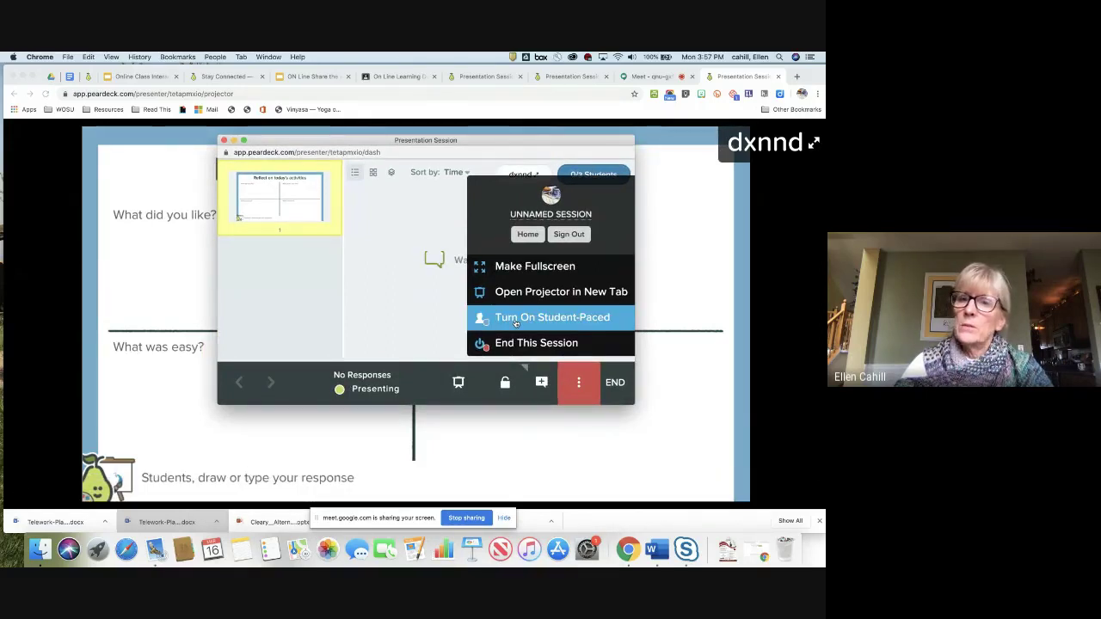
{"action": "left_click", "coordinate": [516, 320]}
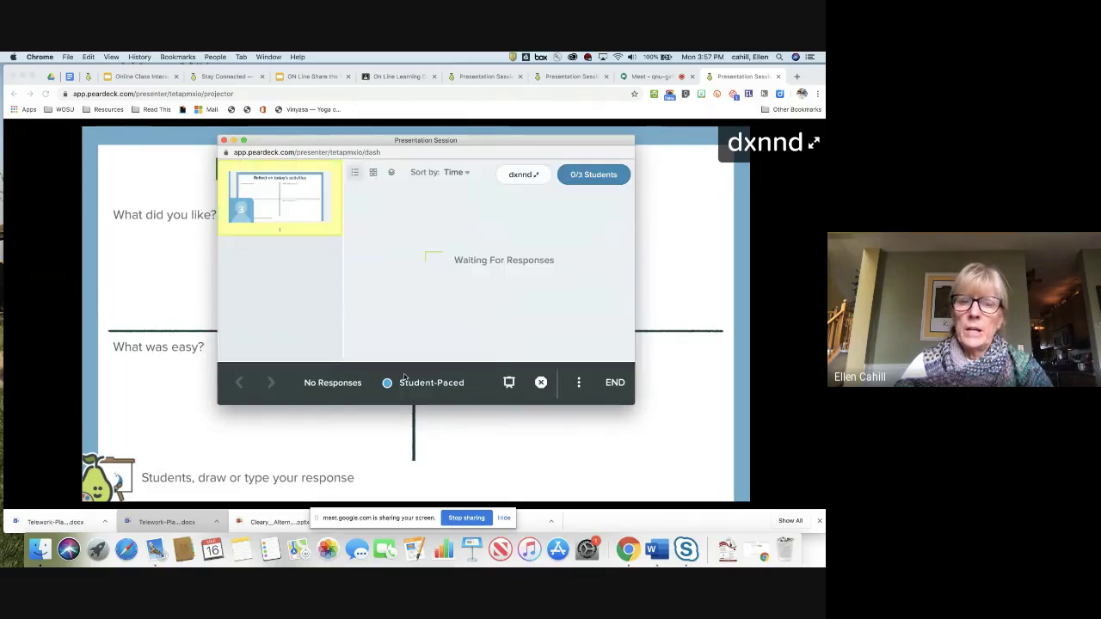
{"action": "left_click", "coordinate": [404, 376]}
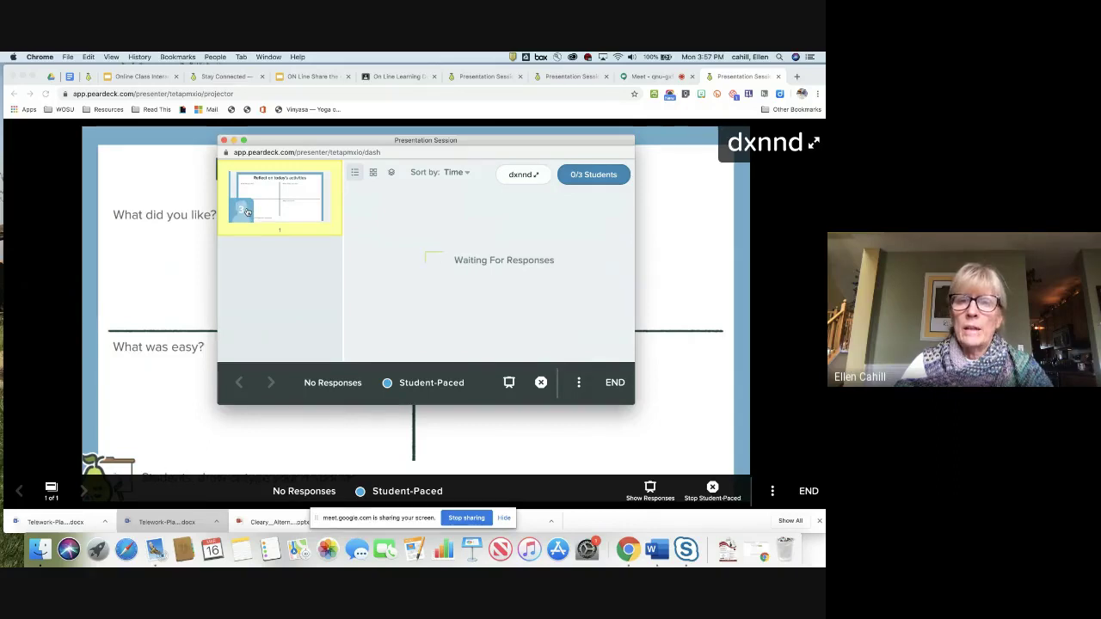
Display the join code from the Teacher Dashboard, close it, review the session options and return to the projector view
{"action": "left_click", "coordinate": [516, 176]}
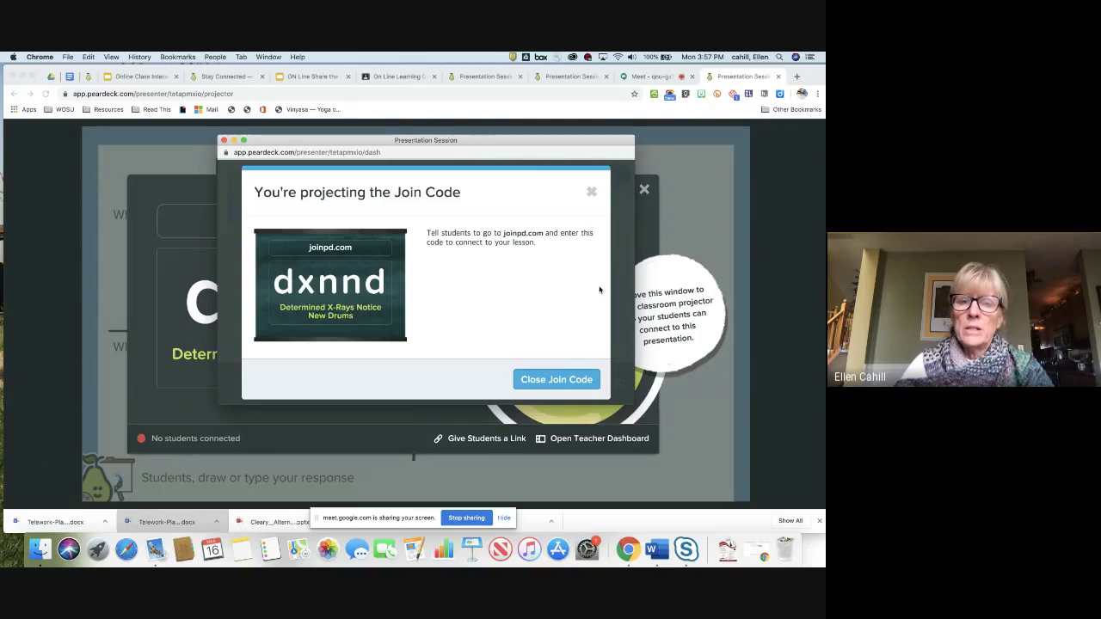
{"action": "left_click", "coordinate": [585, 382]}
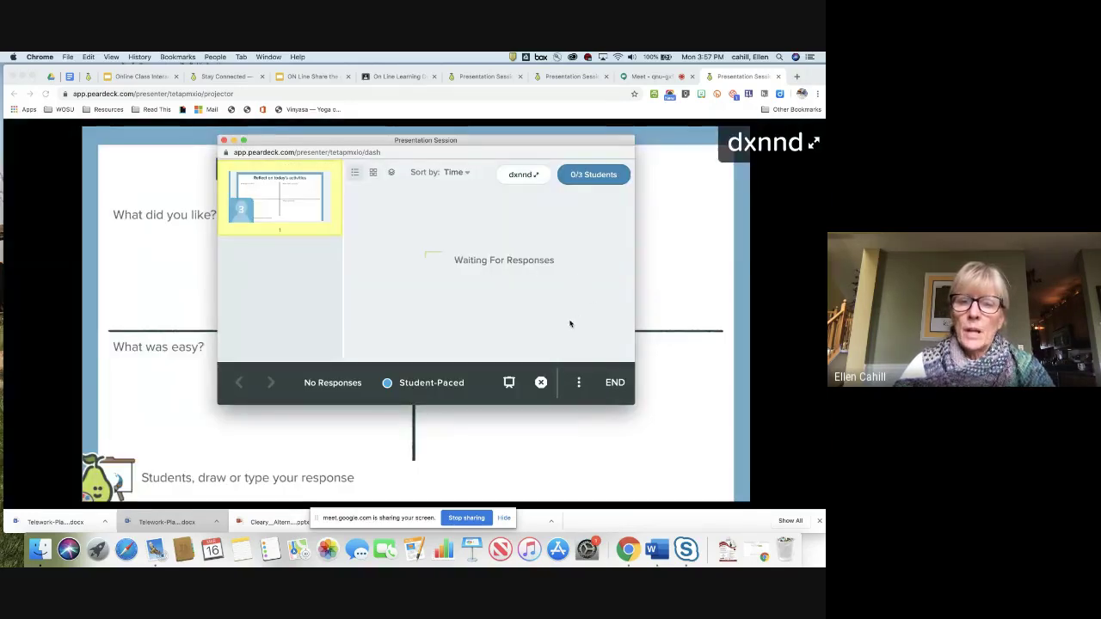
{"action": "left_click", "coordinate": [579, 382]}
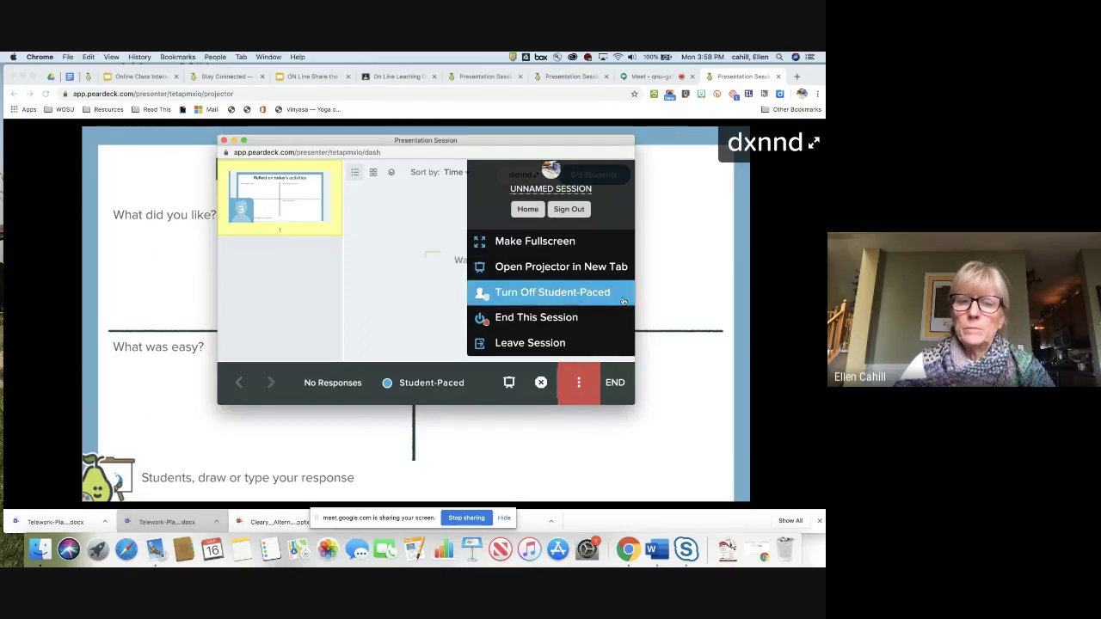
{"action": "left_click", "coordinate": [674, 264]}
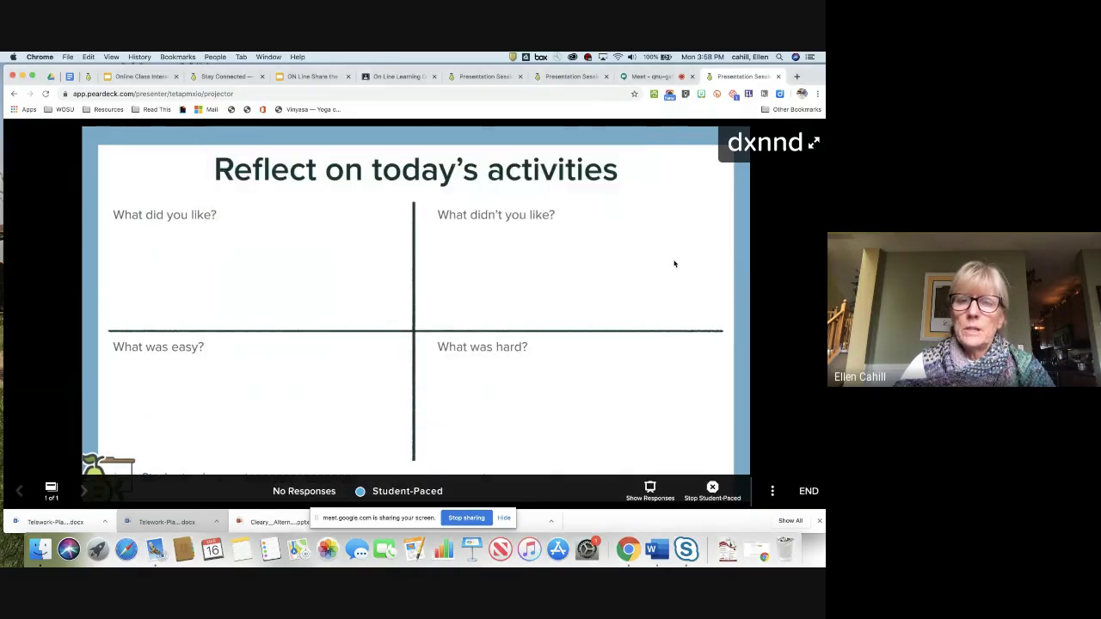
Join the session as a student by opening its copied student link in a new tab and checking in with the happy face
{"action": "left_click", "coordinate": [752, 152]}
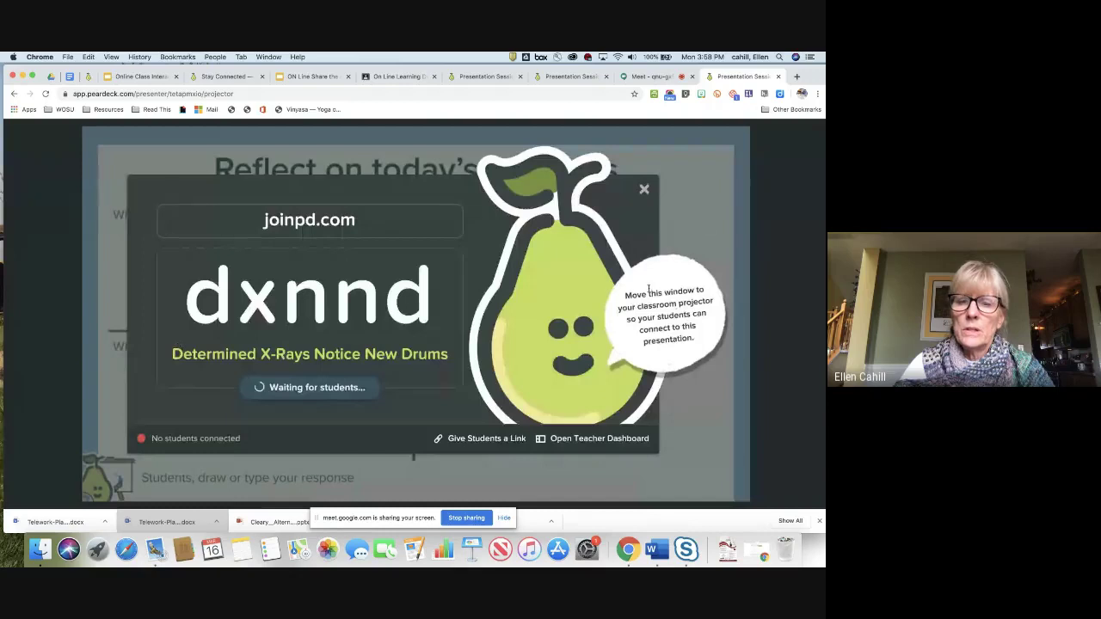
{"action": "left_click", "coordinate": [498, 441]}
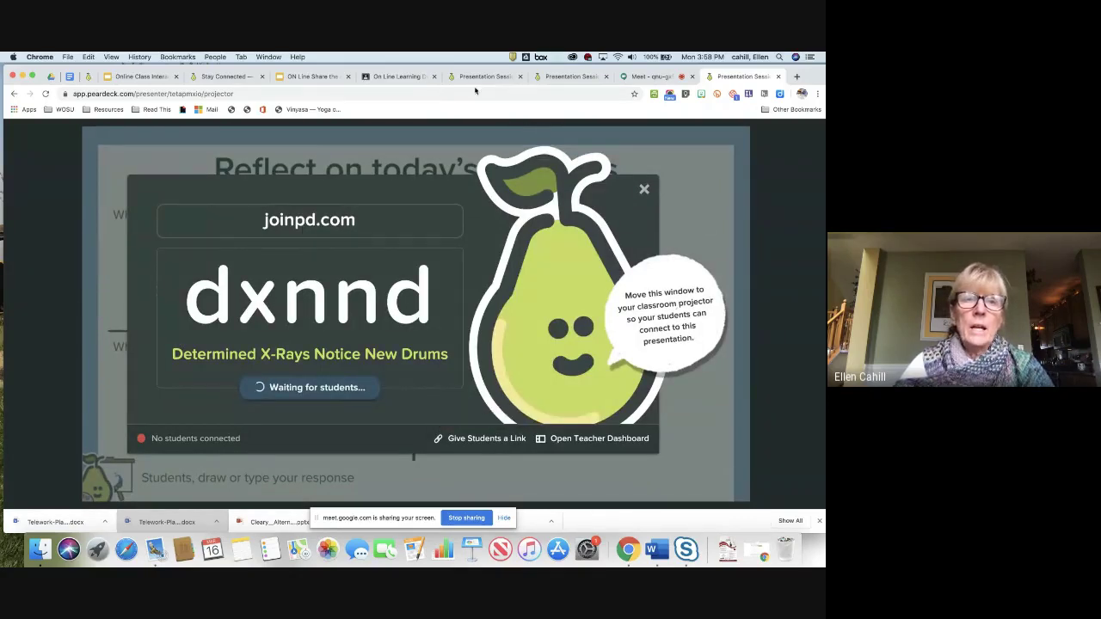
{"action": "left_click", "coordinate": [797, 78]}
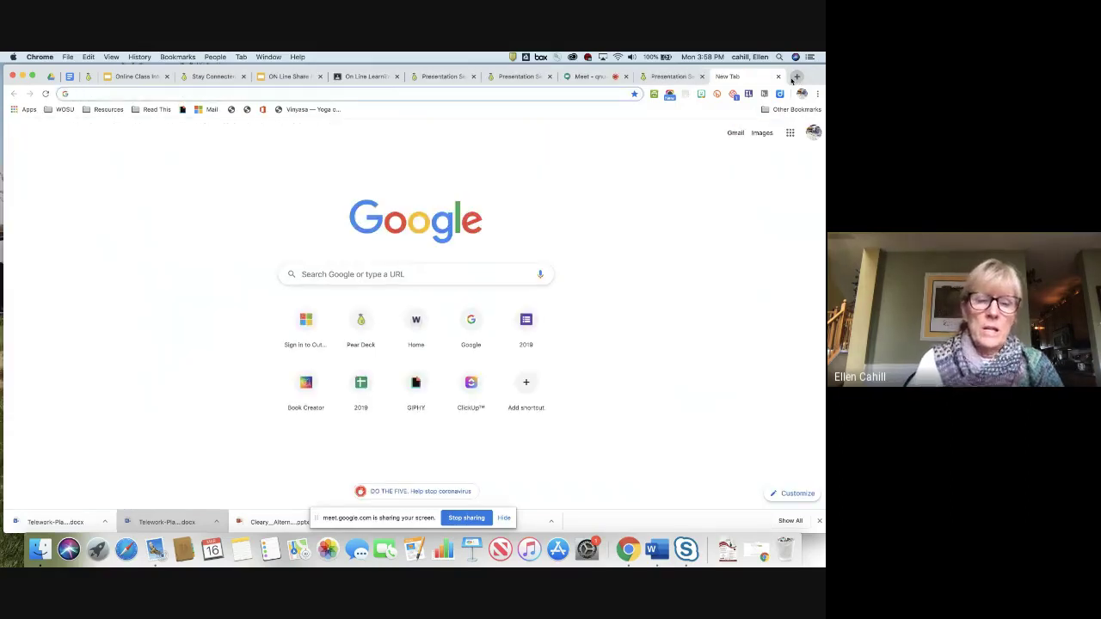
{"action": "key", "text": "super+v"}
{"action": "key", "text": "Return"}
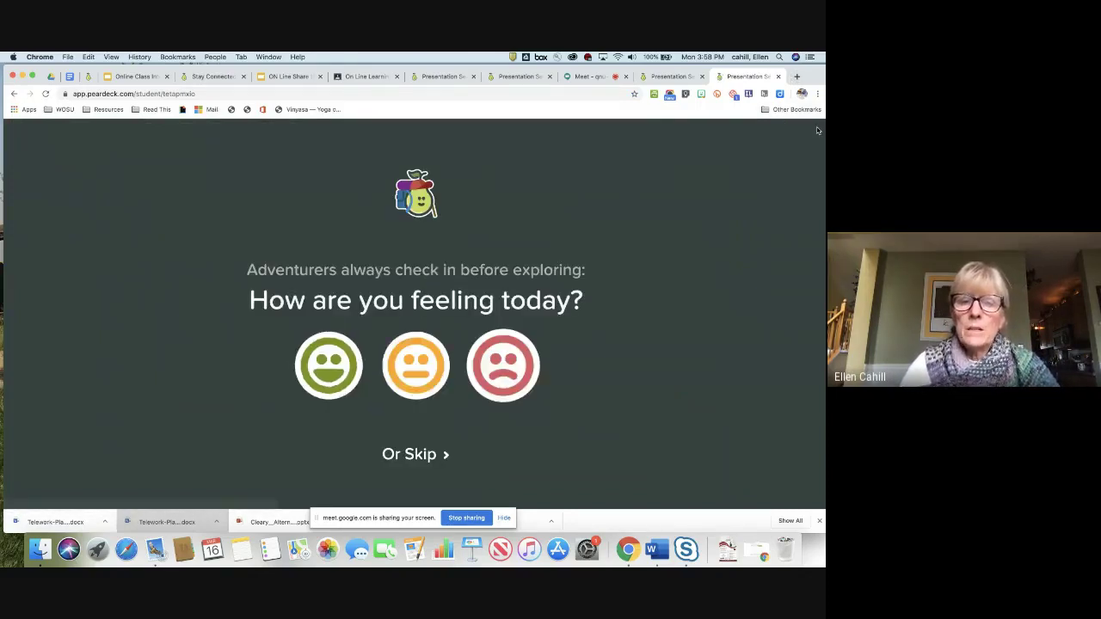
{"action": "left_click", "coordinate": [326, 370]}
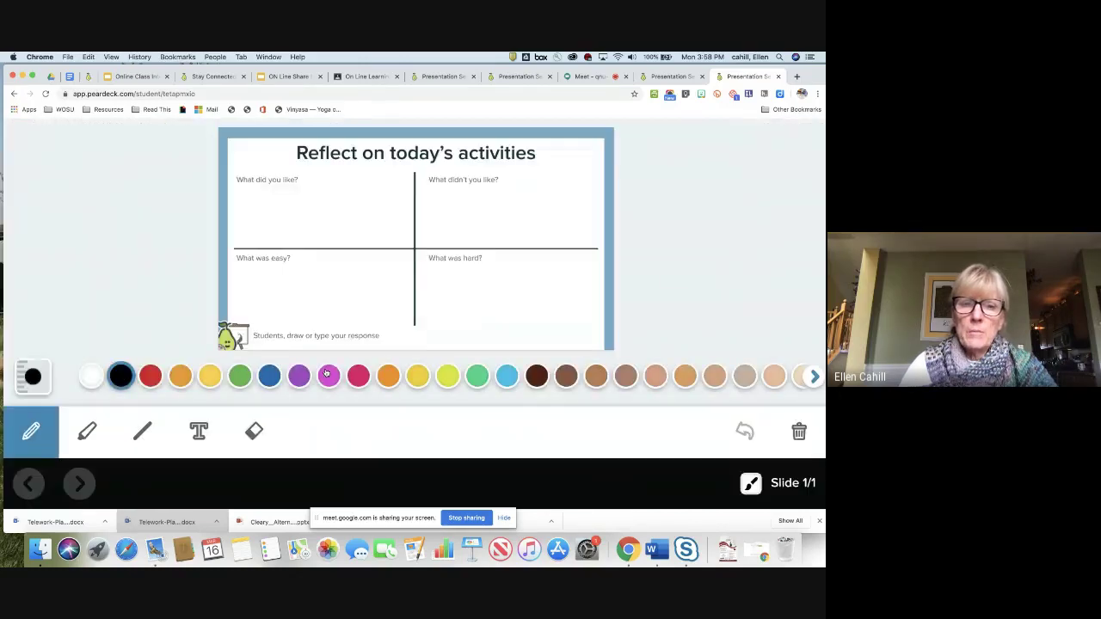
Return to the projector view of the session and start the class
{"action": "left_click", "coordinate": [680, 77]}
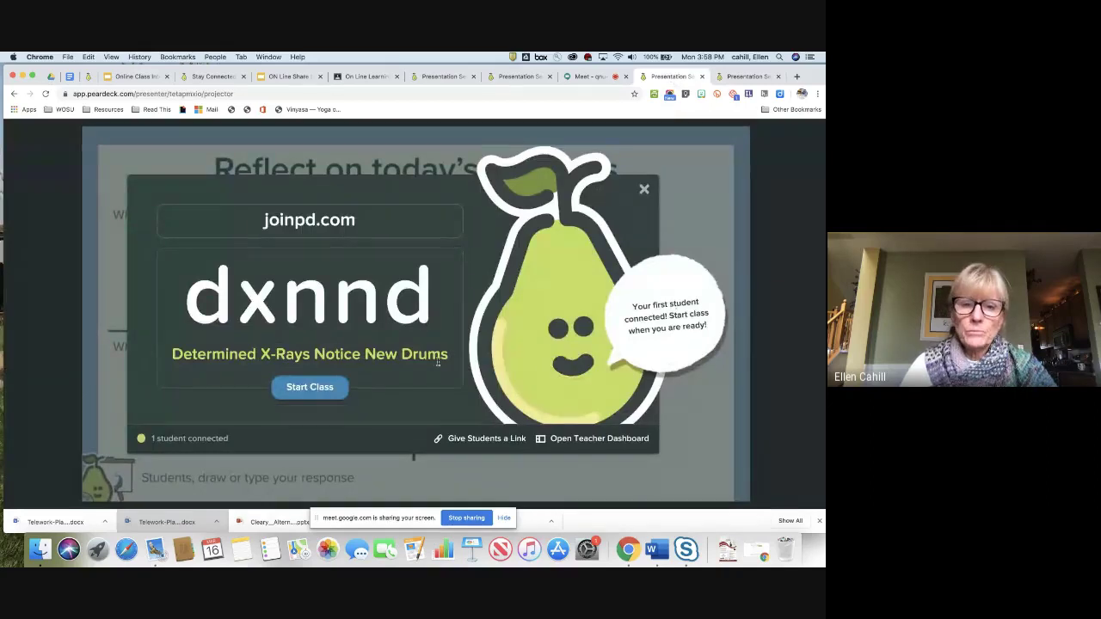
{"action": "left_click", "coordinate": [337, 388]}
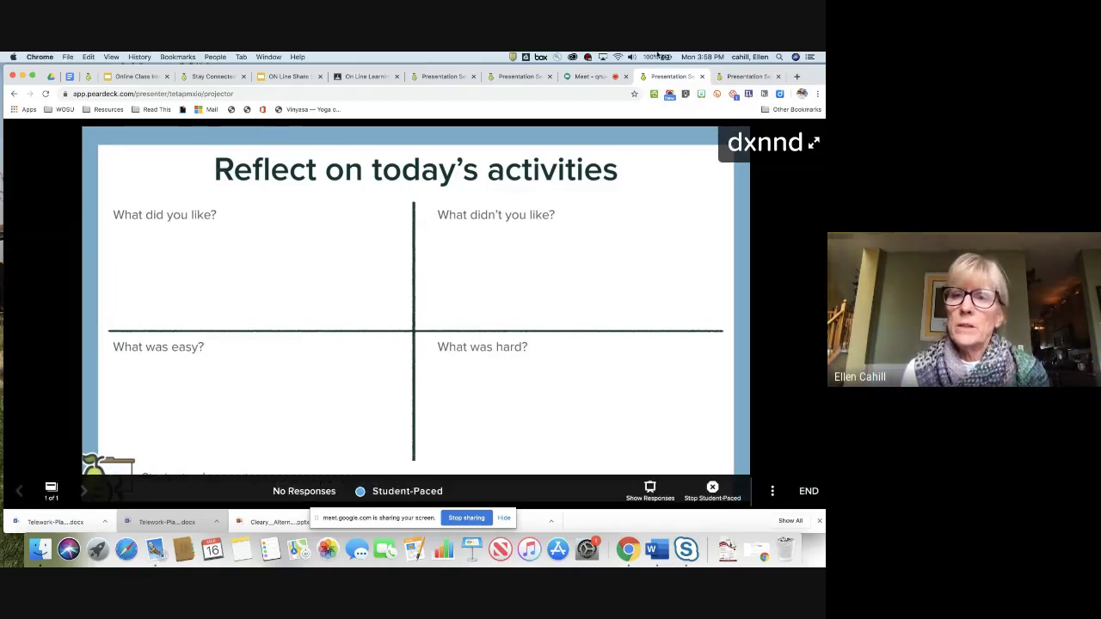
In the student view of the session, add the text answer "visuals" under "What did you like?" on the reflection slide
{"action": "left_click", "coordinate": [752, 76]}
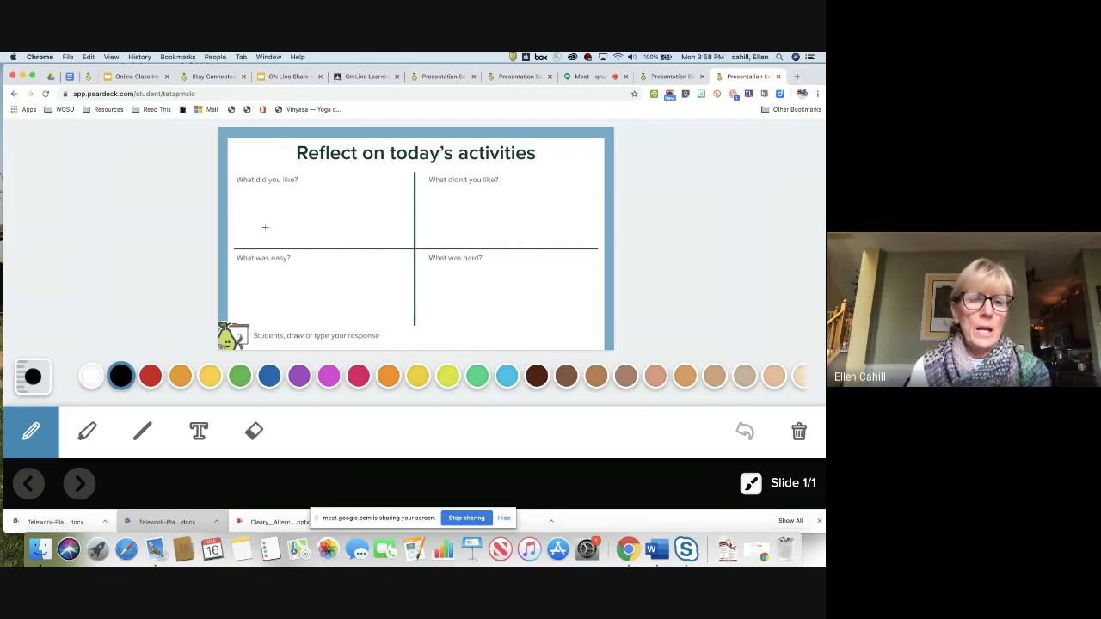
{"action": "left_click", "coordinate": [199, 432]}
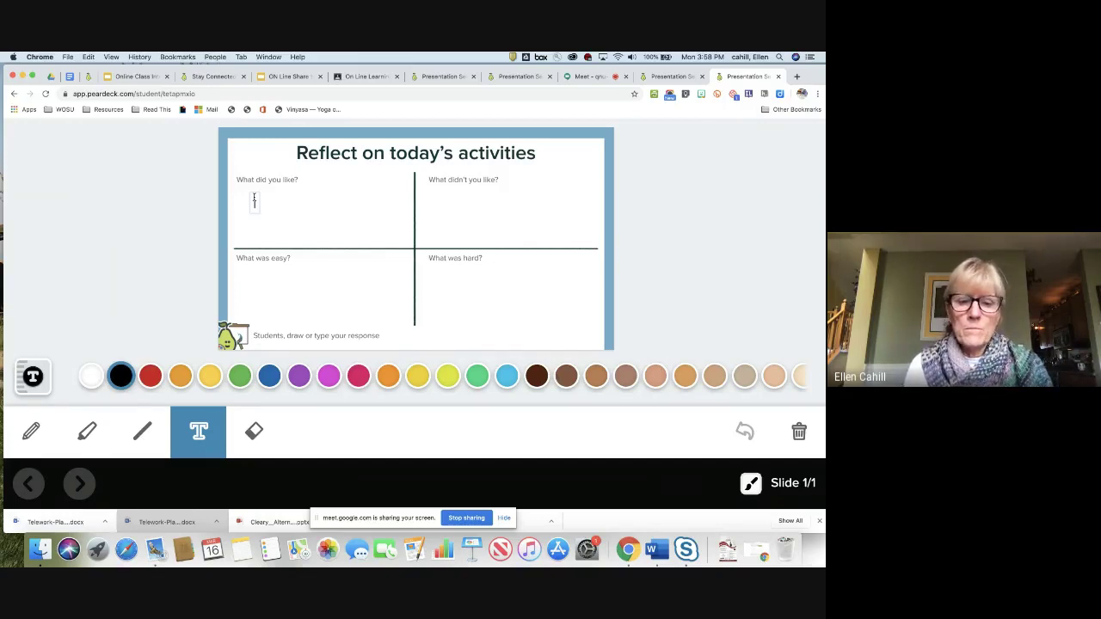
{"action": "type", "text": "Visuals"}
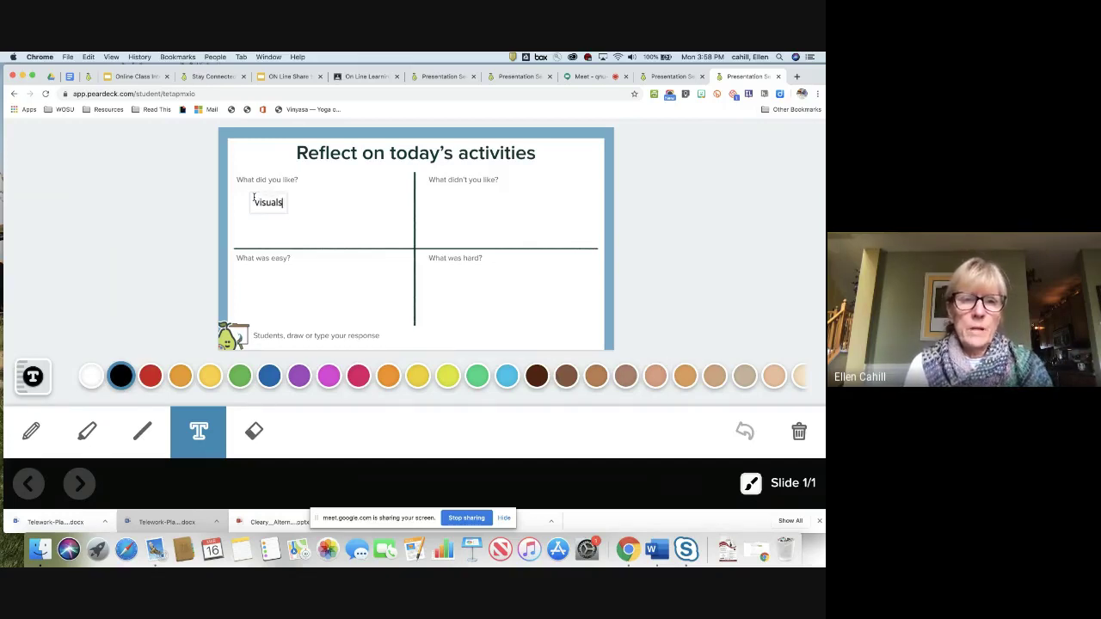
{"action": "left_click", "coordinate": [460, 208]}
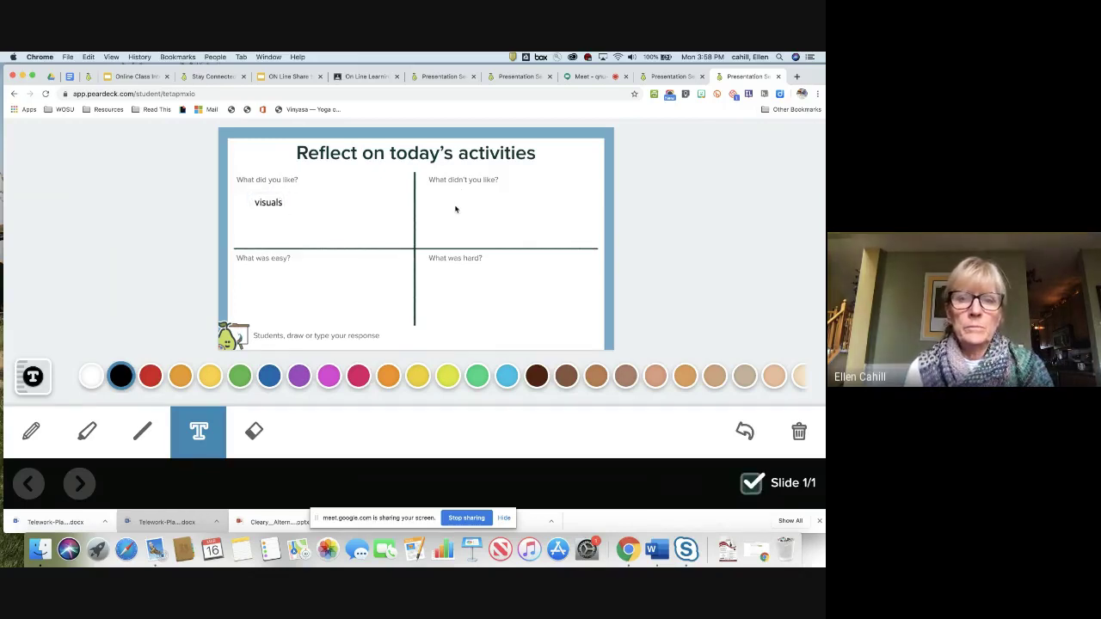
Add the text answer "feedback" under "What was easy?" on the reflection slide
{"action": "left_click", "coordinate": [269, 293]}
{"action": "type", "text": "feedb"}
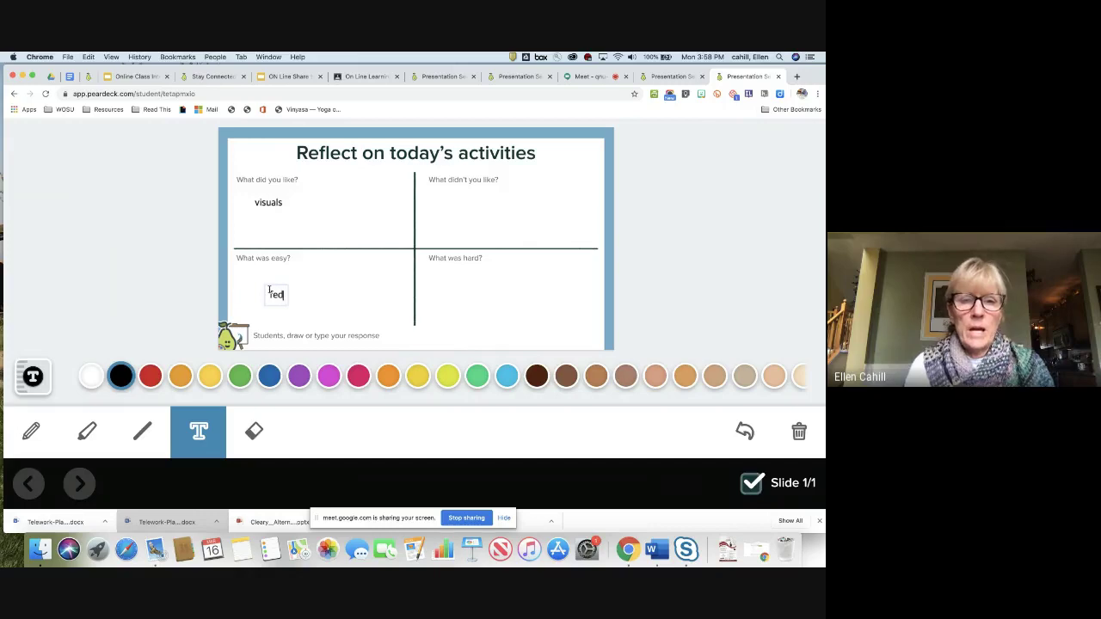
{"action": "type", "text": "ack"}
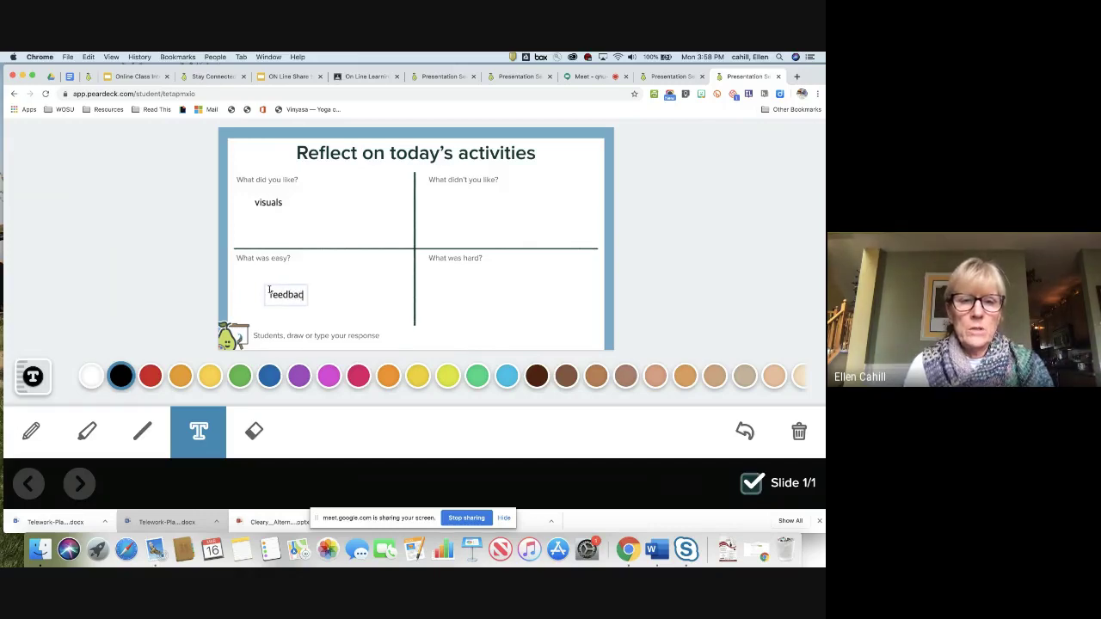